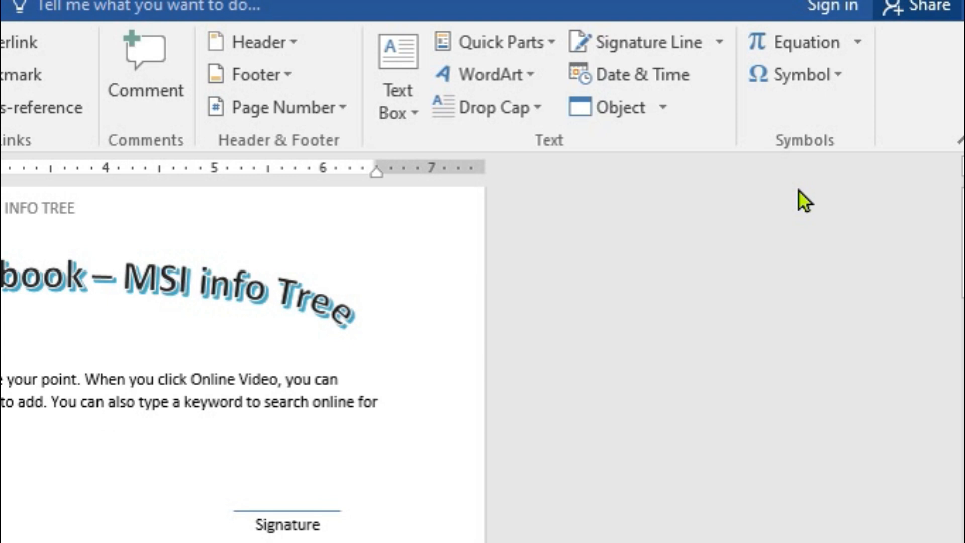
Open the full Symbol dialog and browse its list of available fonts
left_click(806, 85)
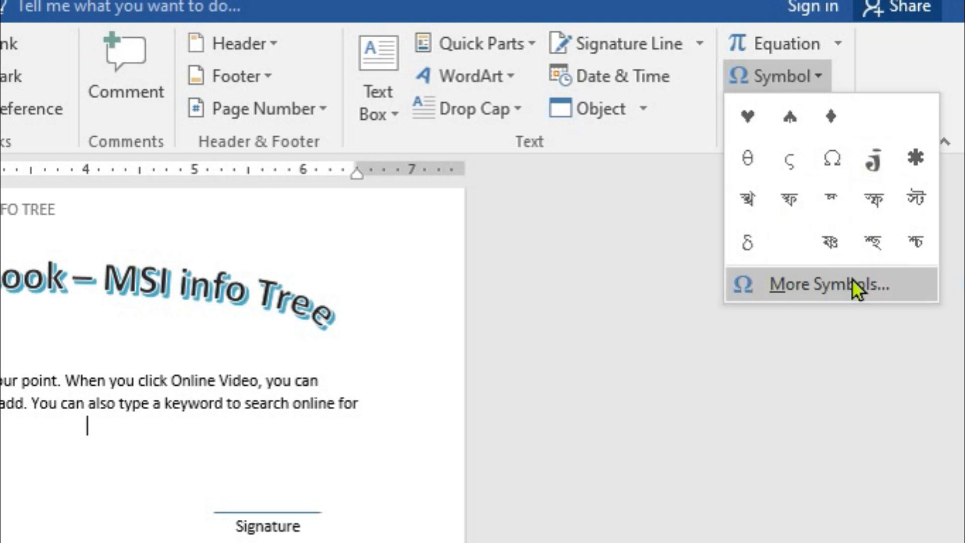
left_click(801, 297)
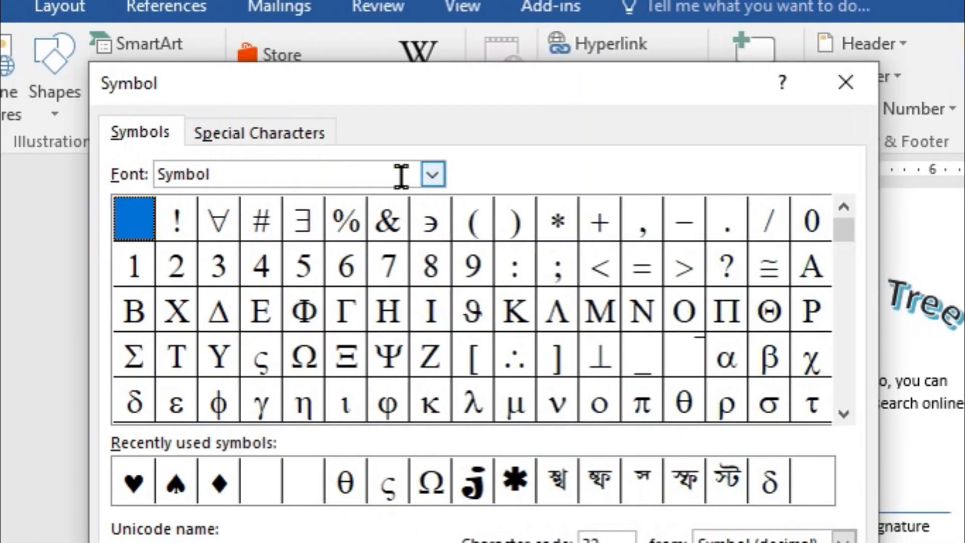
left_click(377, 174)
scroll(321, 233, "down", 3)
scroll(367, 236, "down", 5)
scroll(364, 233, "up", 10)
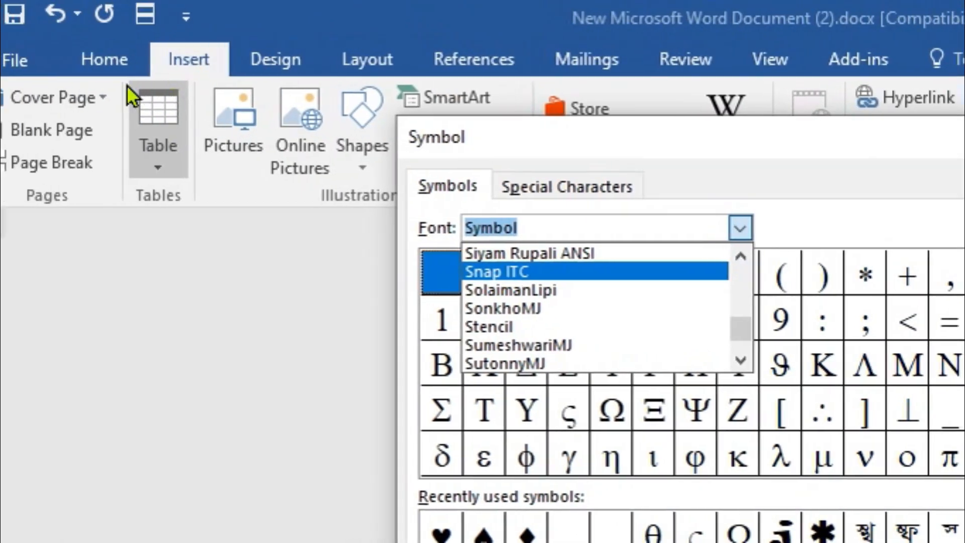
Compare the document's font list with the fonts offered in the Symbol dialog
left_click(104, 62)
left_click(322, 109)
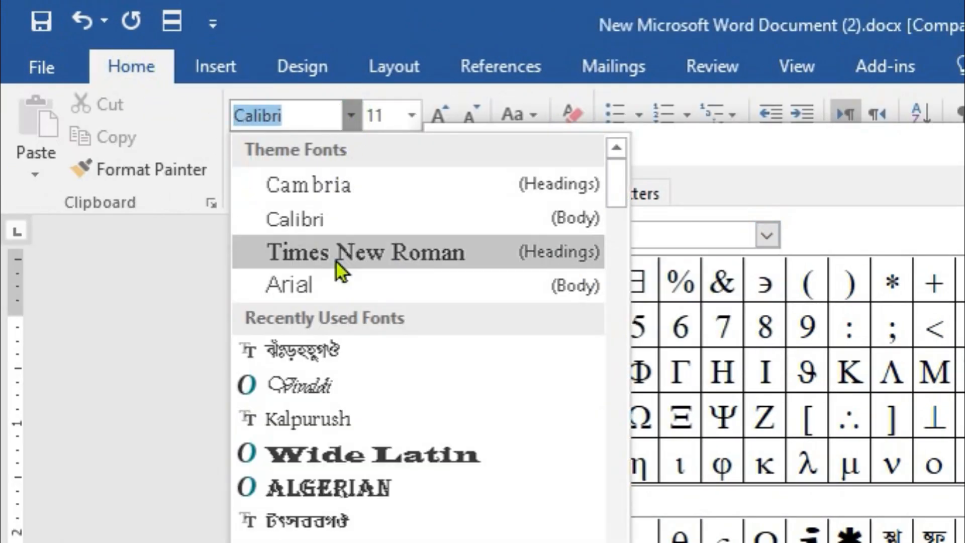
left_click(804, 229)
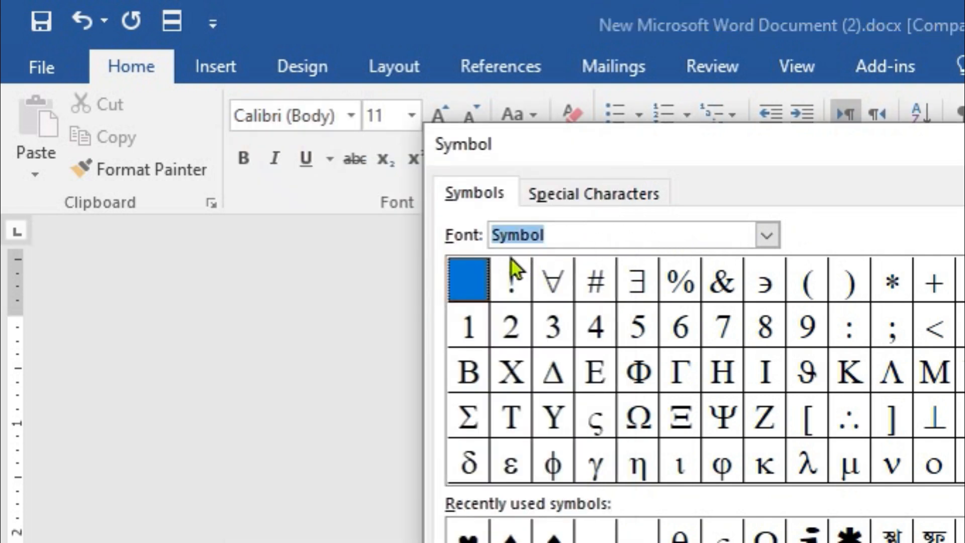
left_click(766, 235)
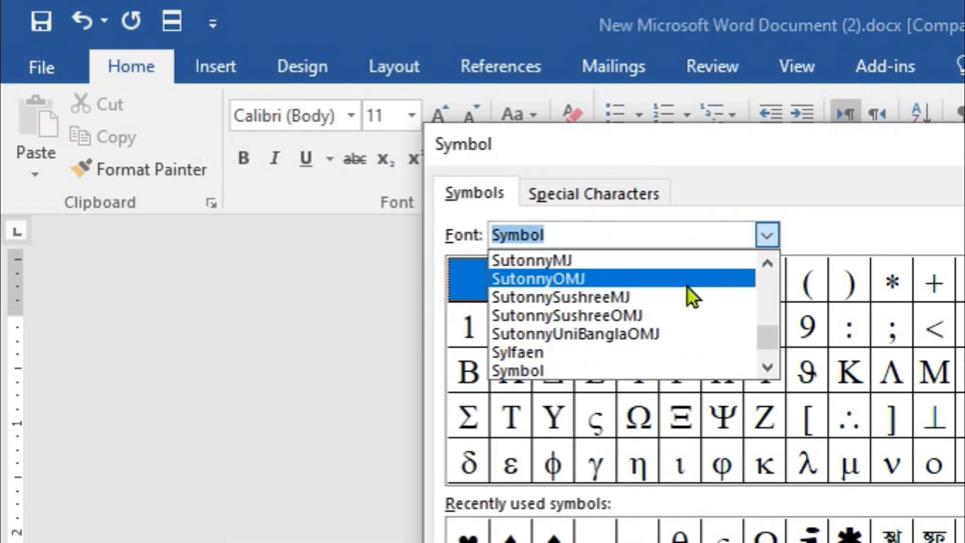
left_click(765, 236)
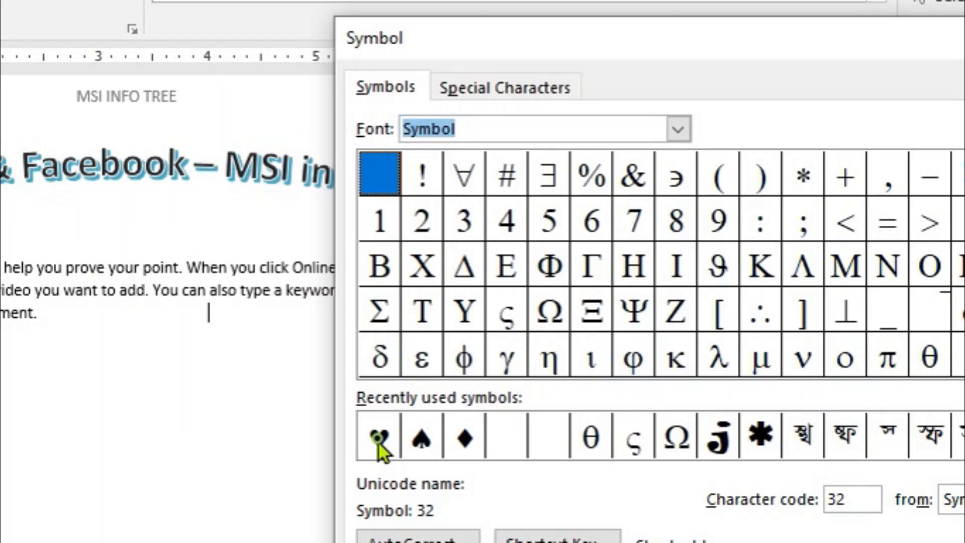
Insert the heart, spade and diamond symbols after the paragraph from the recently used symbols
left_click(101, 216)
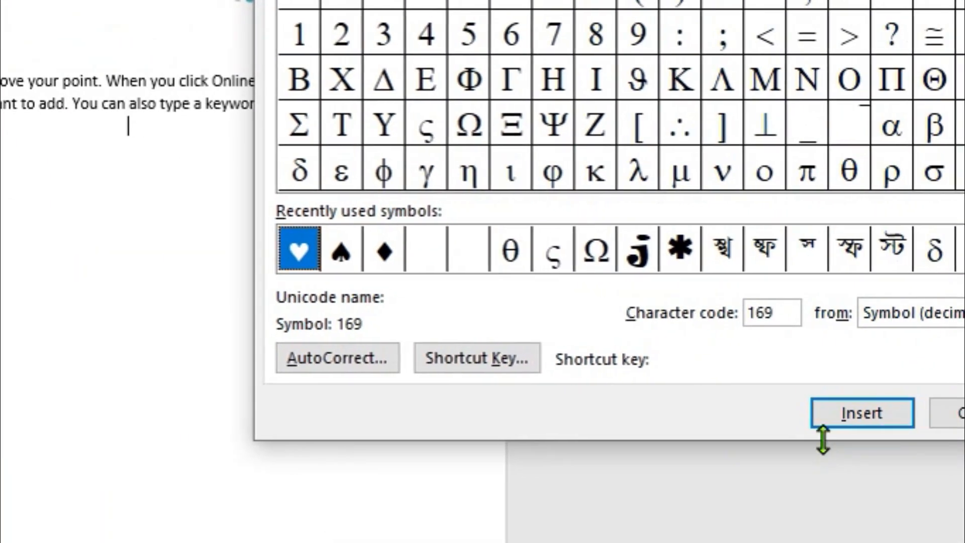
left_click(852, 417)
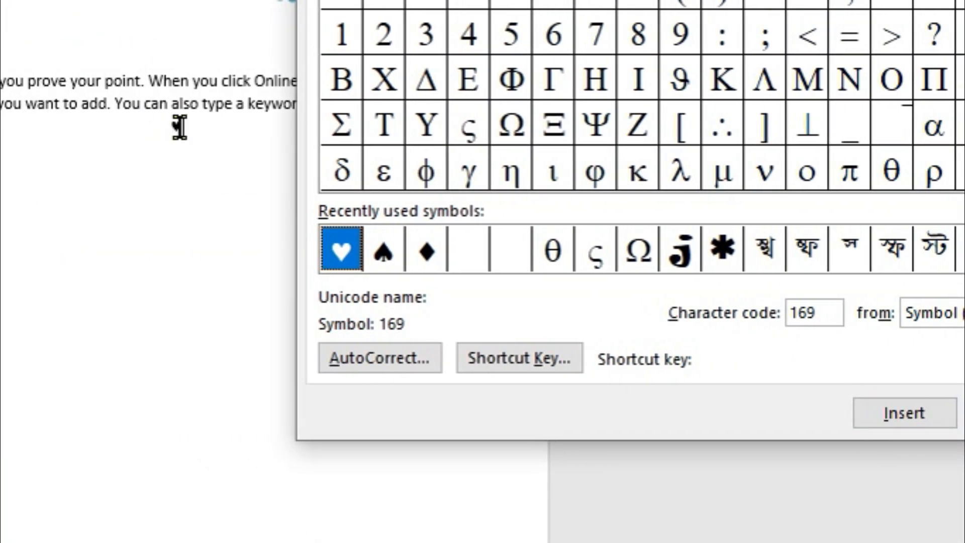
double_click(385, 254)
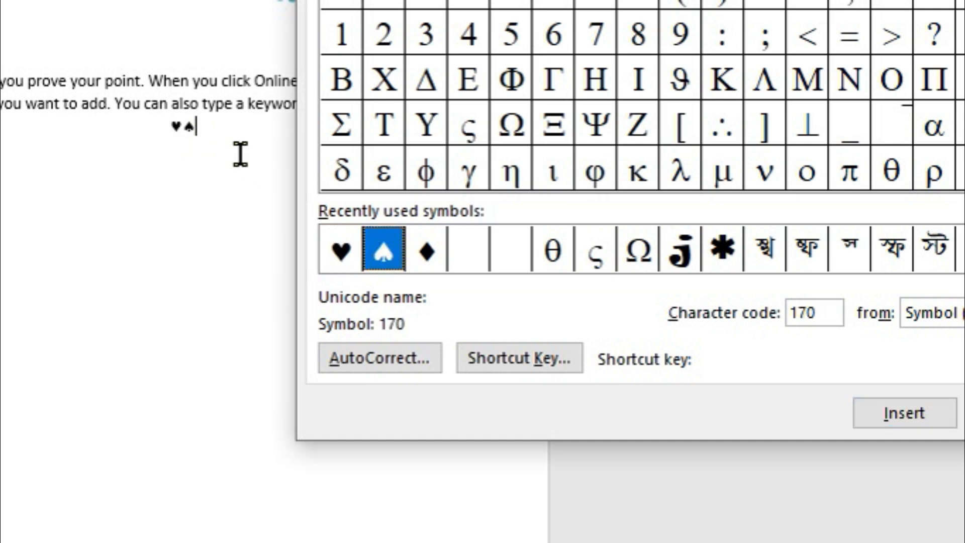
double_click(428, 254)
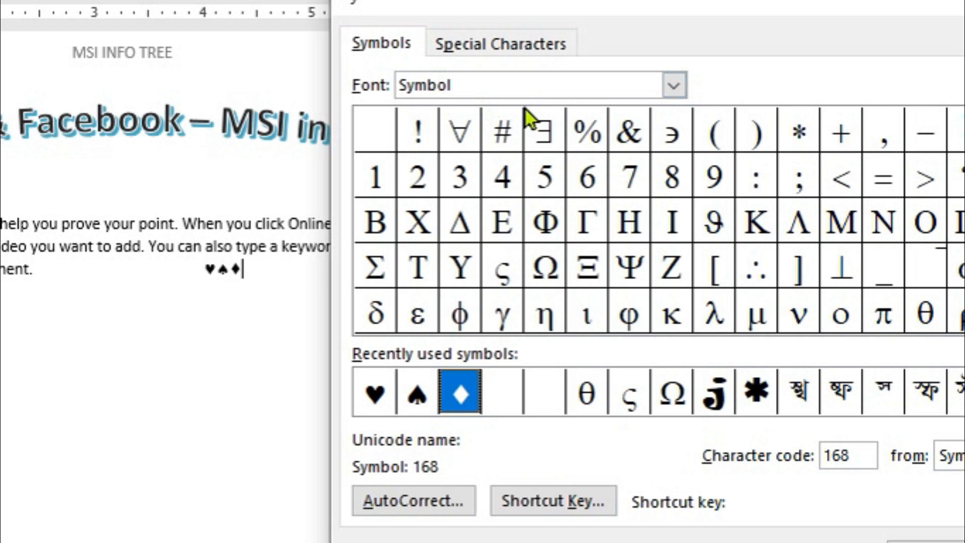
Switch the symbol font to SutonnyMJ, look through its characters and close the Symbol dialog
left_click(674, 84)
left_click(501, 116)
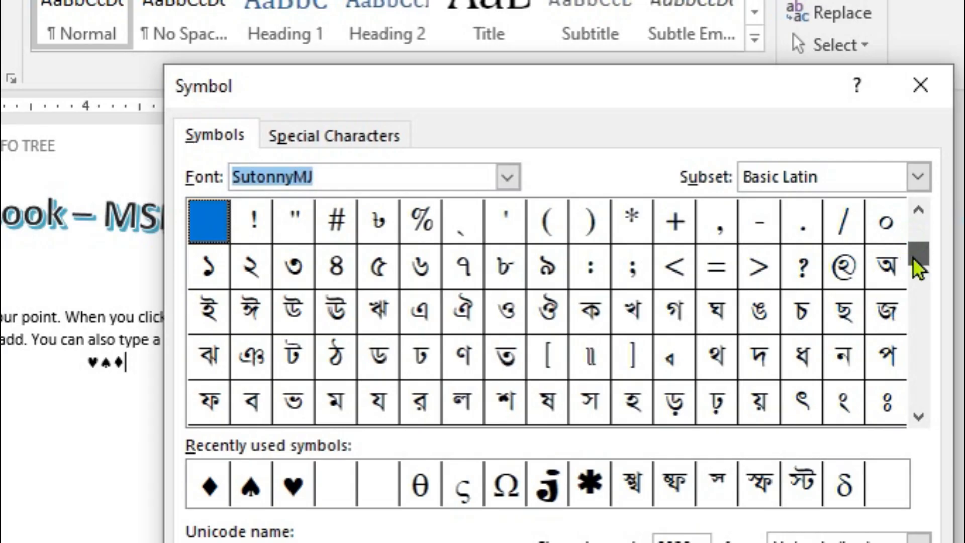
left_click(914, 253)
left_click_drag(917, 296, 916, 289)
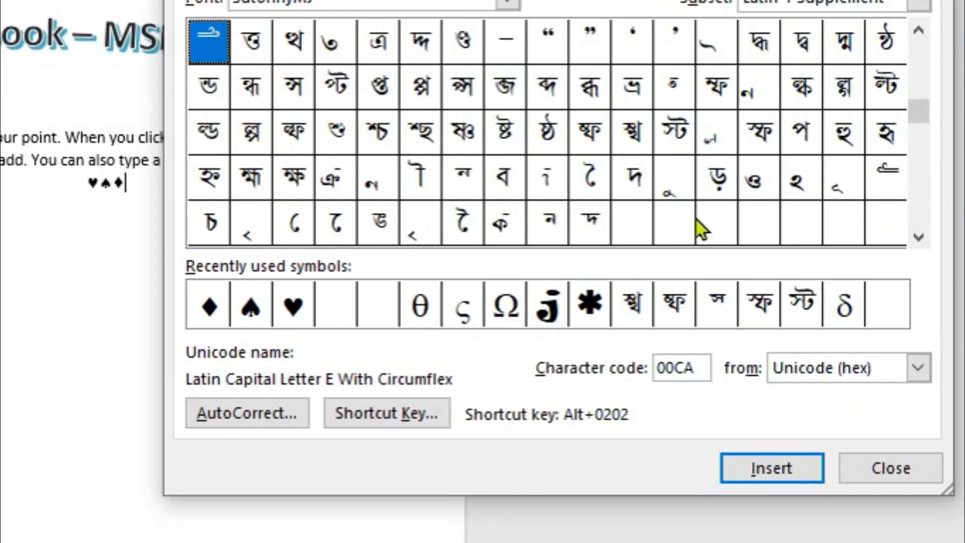
left_click(890, 468)
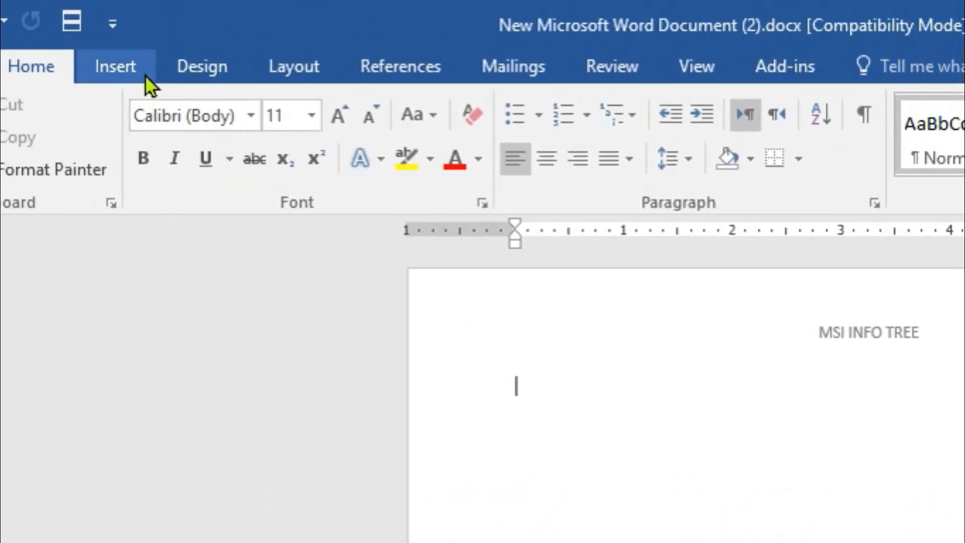
Insert the built-in quadratic formula equation on the empty line above the WordArt title
left_click(146, 76)
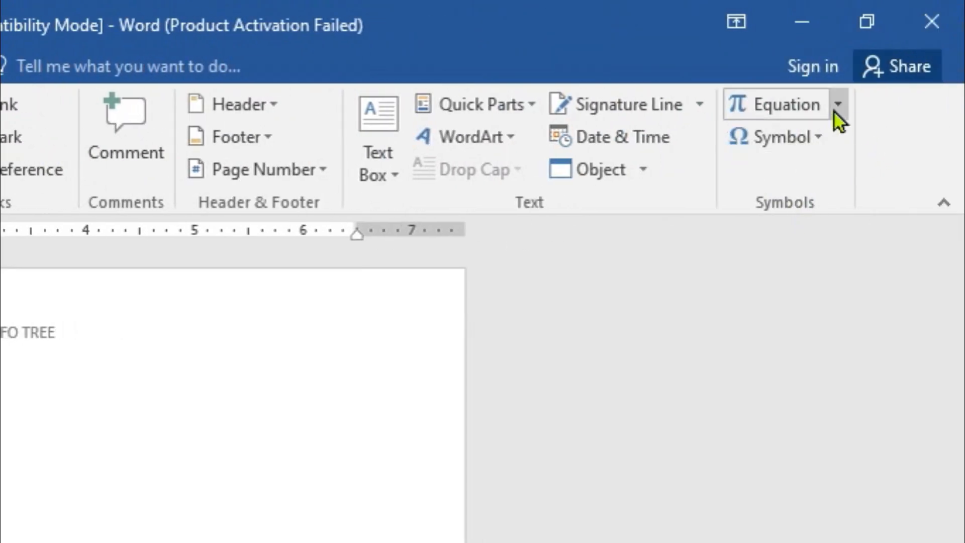
left_click(838, 106)
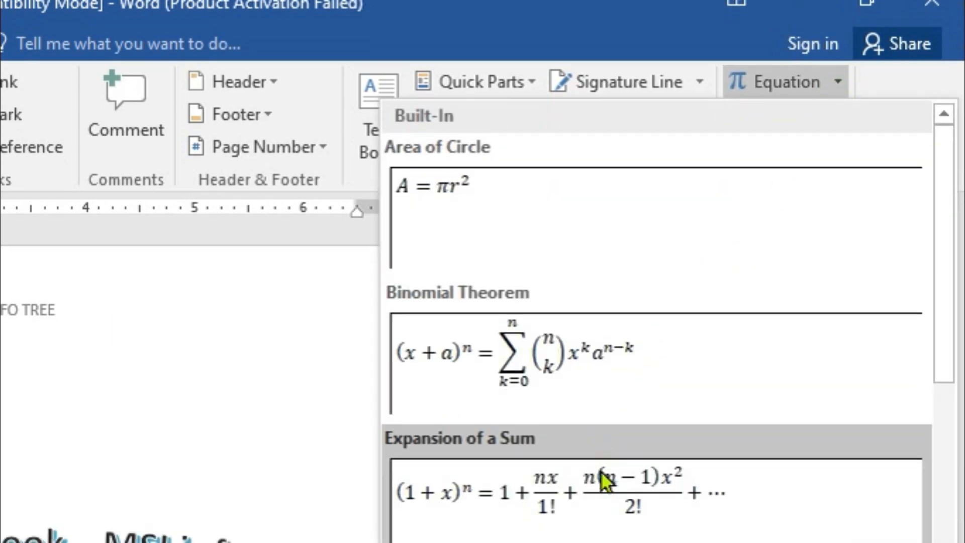
scroll(598, 462, "down", 5)
left_click(487, 206)
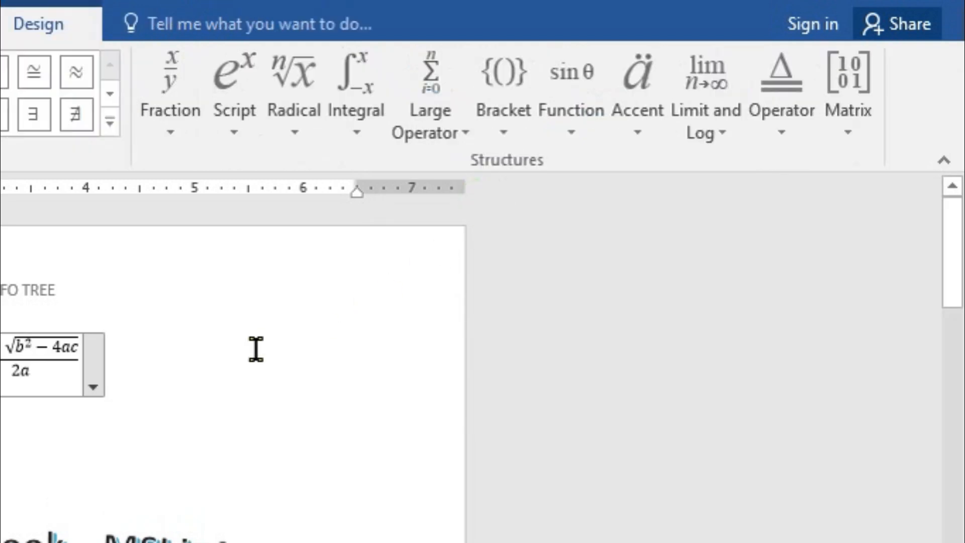
Replace −b with a in the quadratic formula's numerator, and remove the whole equation
left_click(167, 348)
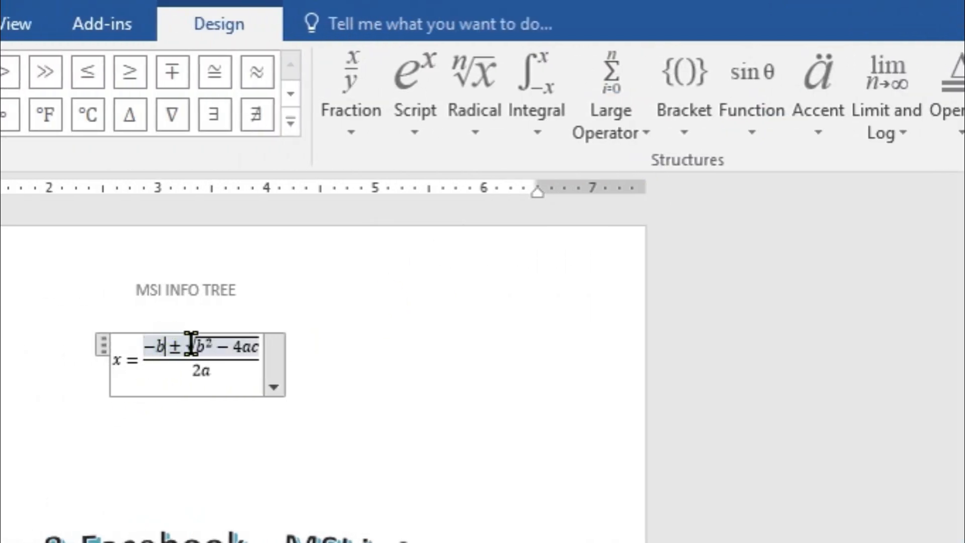
key("BackSpace")
key("BackSpace")
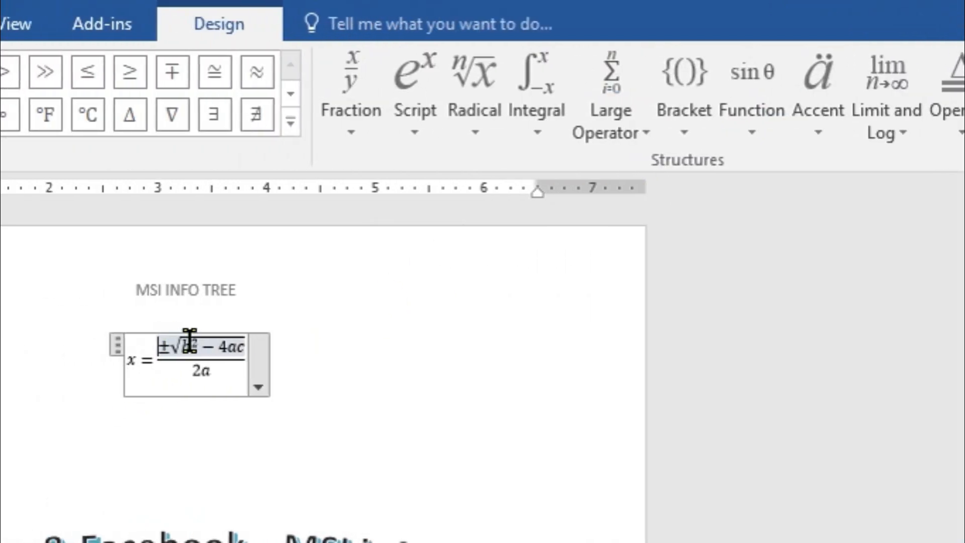
type("a")
left_click(109, 345)
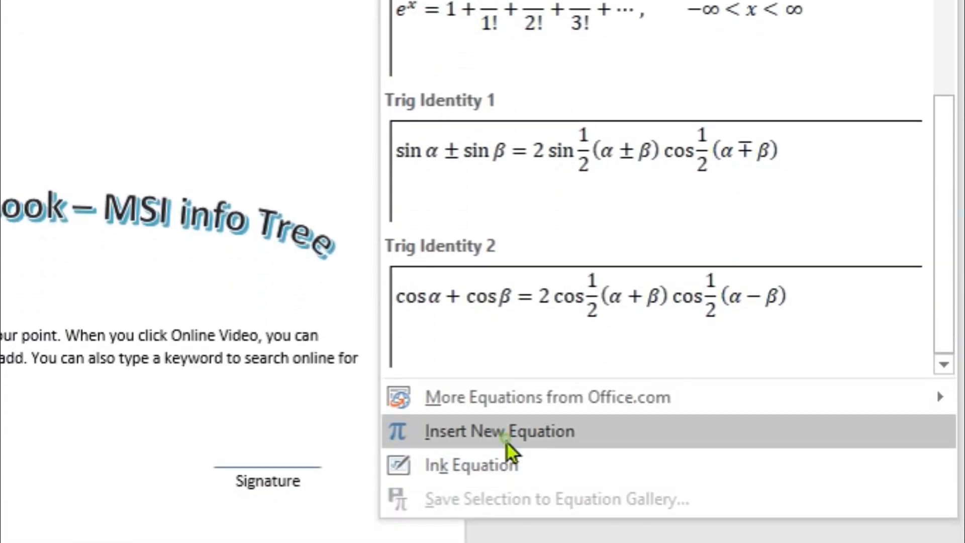
Try inserting a new blank equation, and view the gallery of built-in equations again
left_click(506, 442)
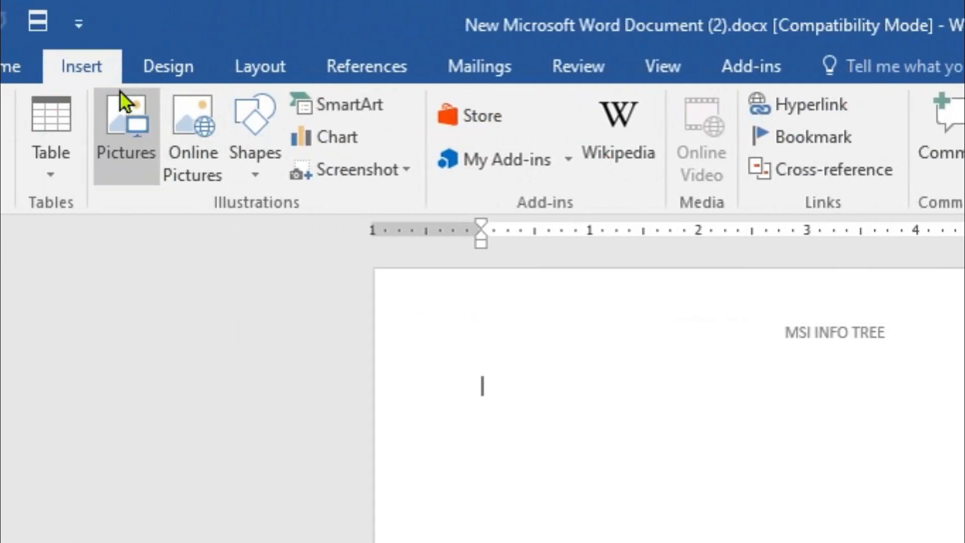
left_click(836, 103)
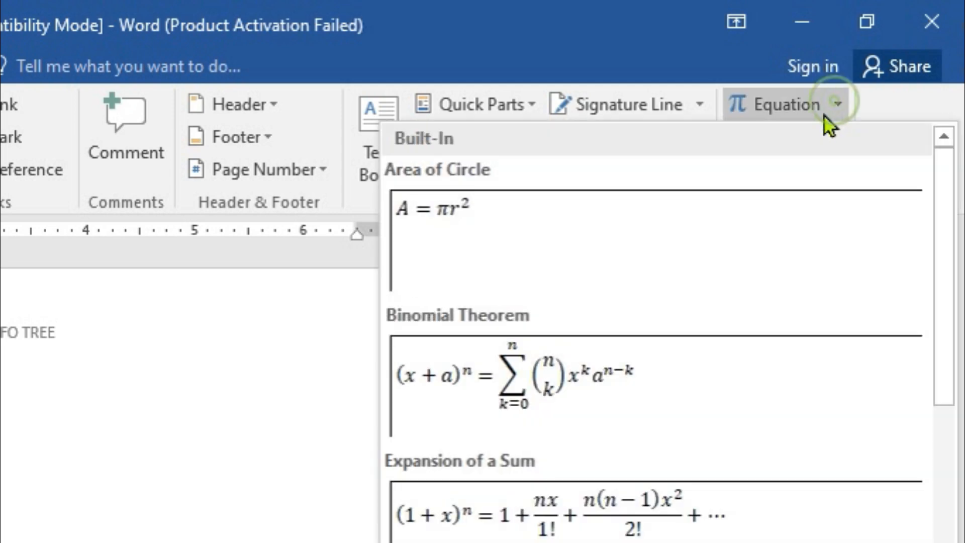
left_click(300, 187)
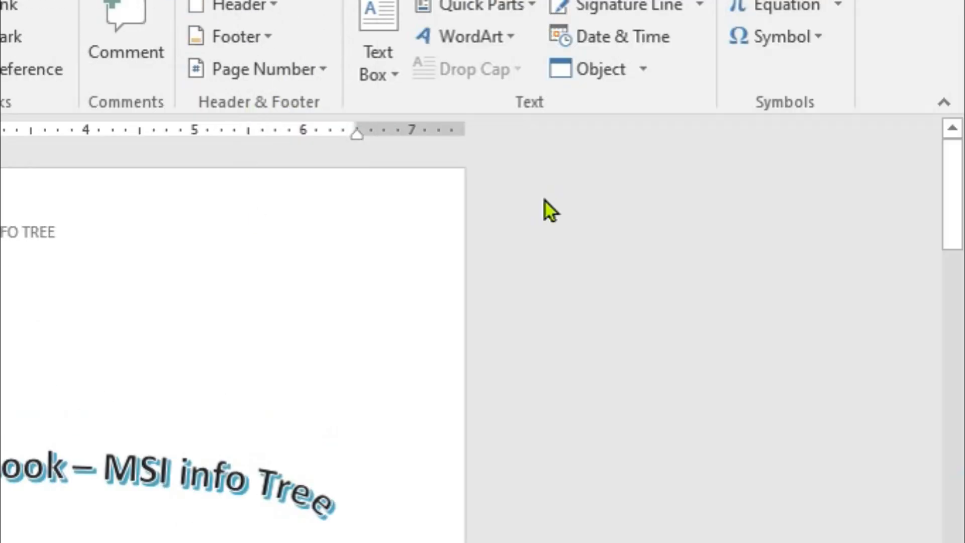
Insert a new equation reading a² with the superscript structure, then left-align it and add a plus sign after it
key("alt+equal")
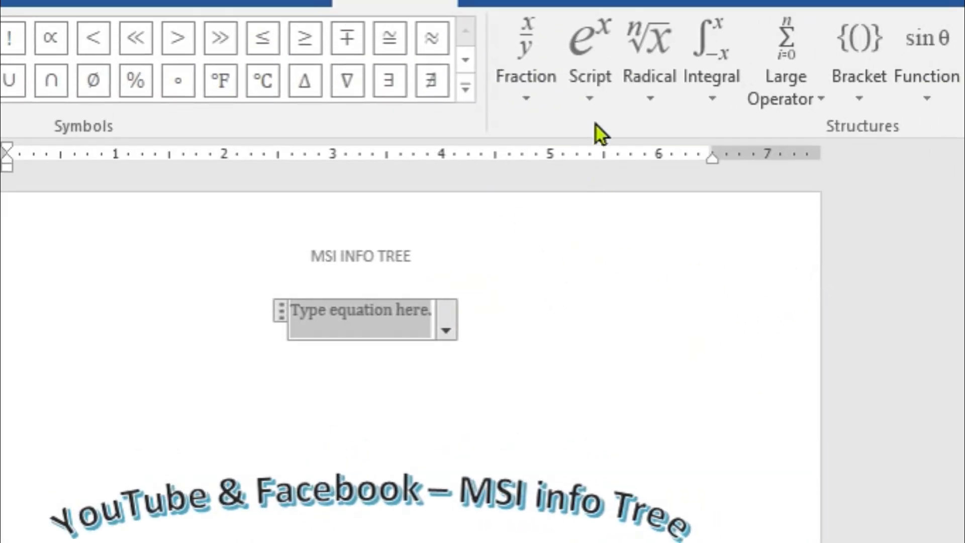
left_click(592, 108)
left_click(611, 221)
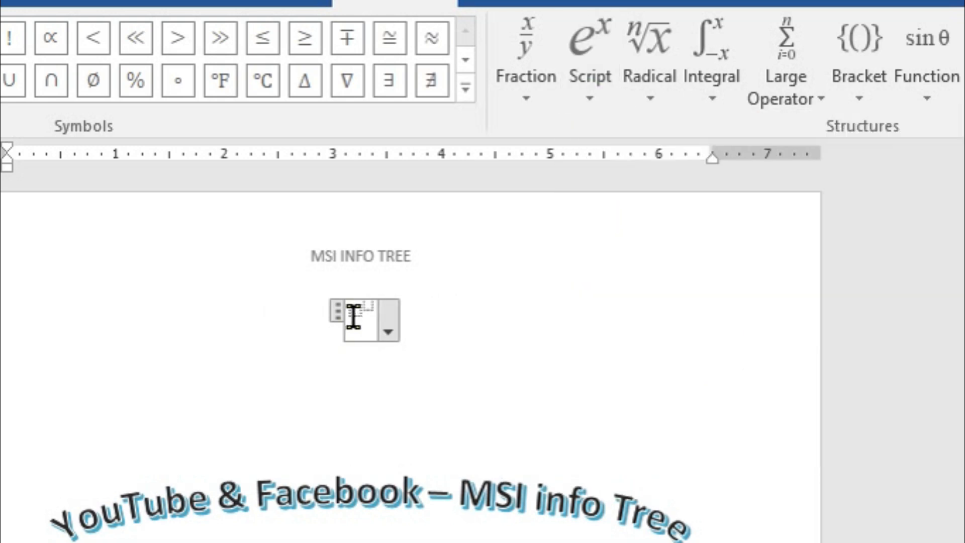
type("a")
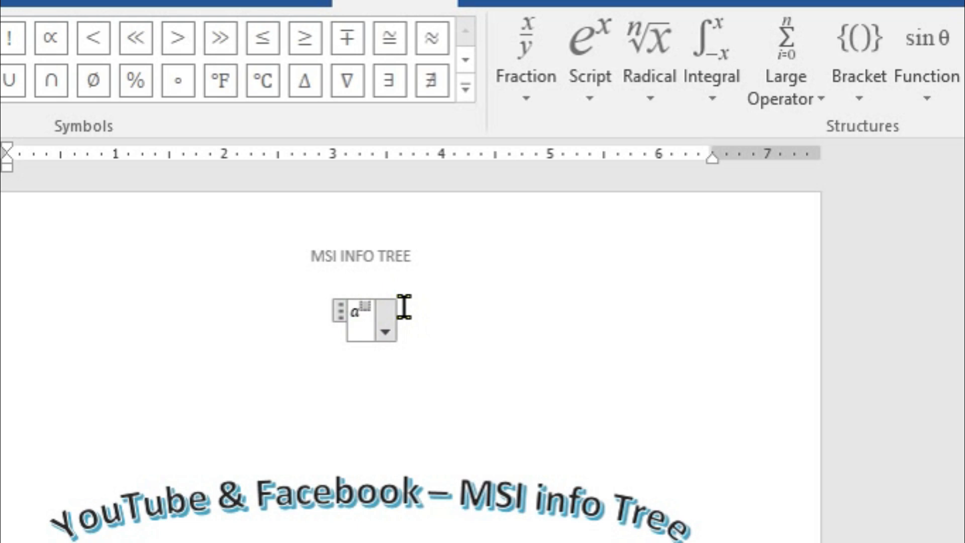
type("2")
left_click(421, 318)
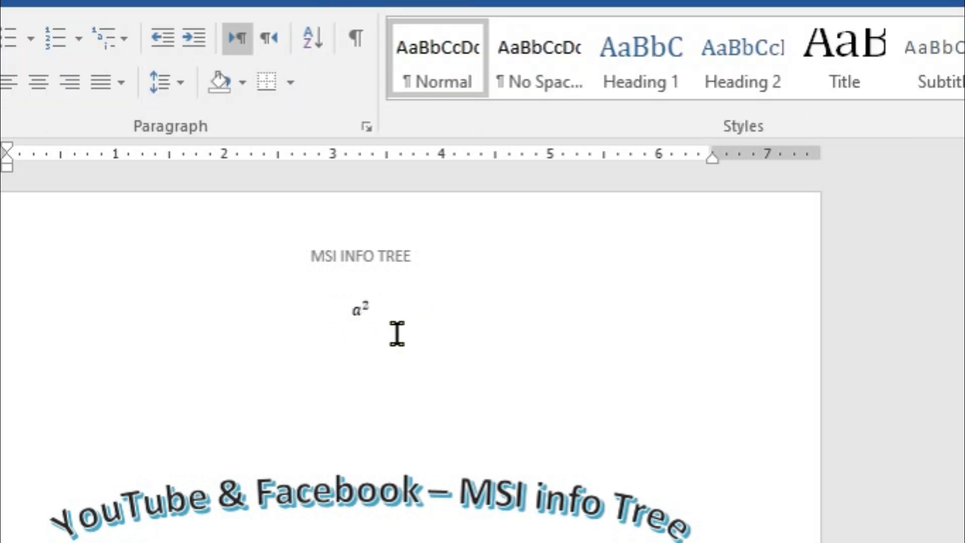
key("ctrl+l")
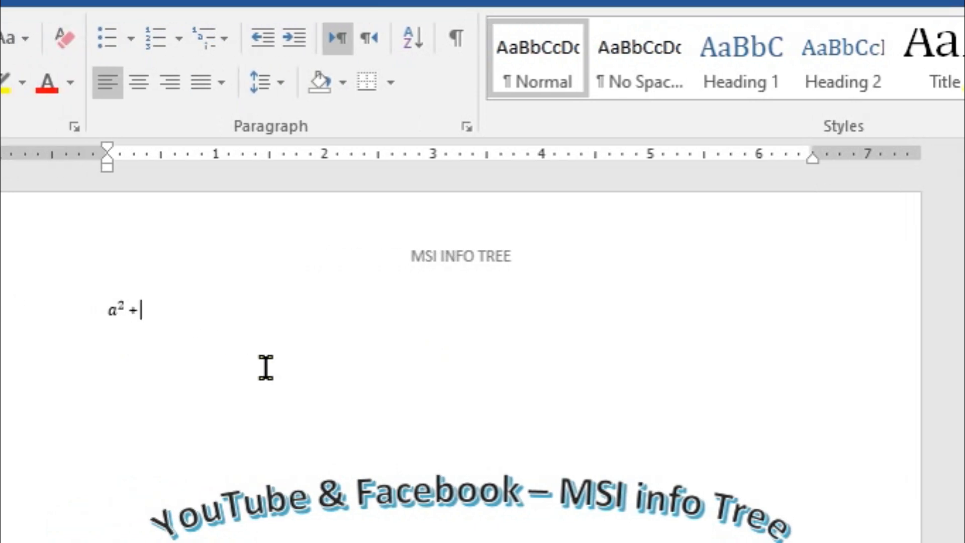
Insert an equation after the plus sign with the stacked fraction 6ab over 3ab, followed by a minus sign
key("alt+=")
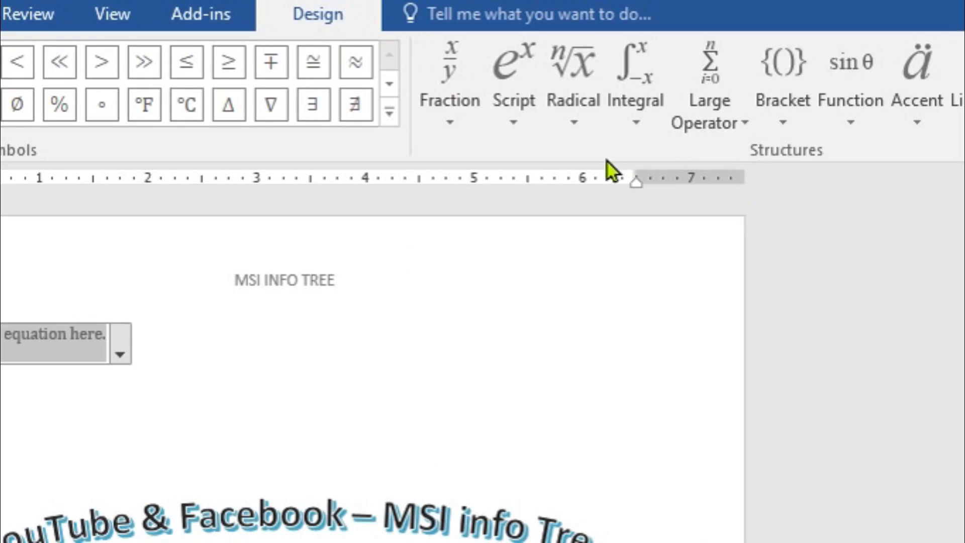
left_click(454, 127)
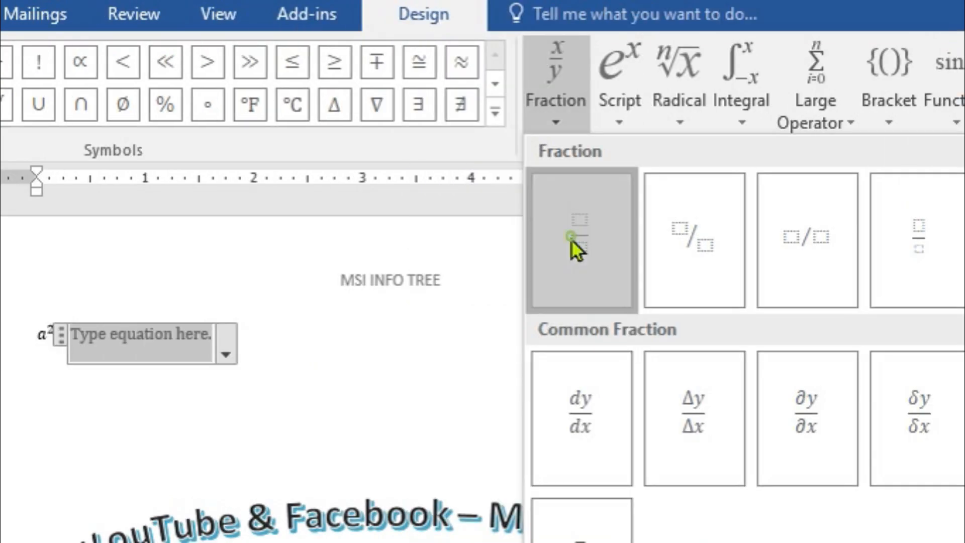
left_click(465, 241)
left_click(93, 334)
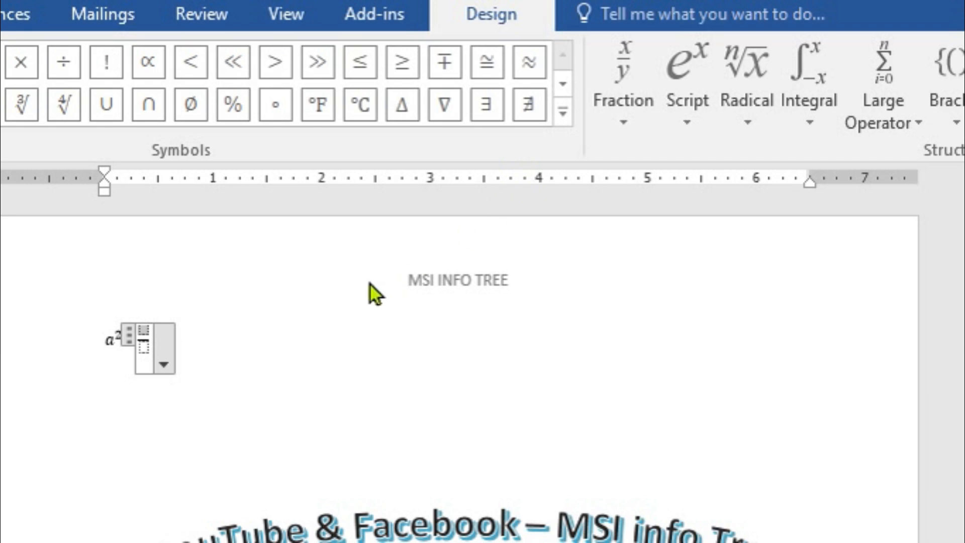
type("6ab")
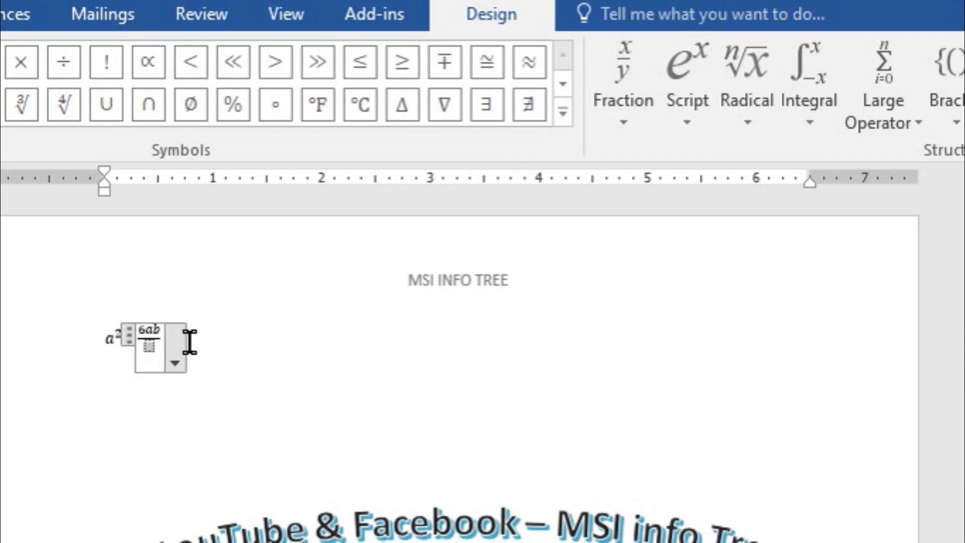
left_click(209, 342)
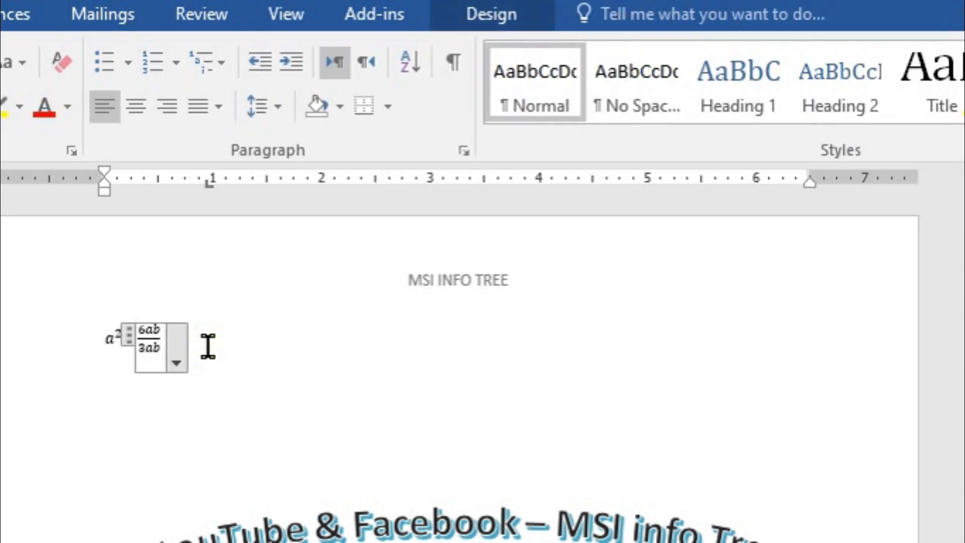
left_click(209, 344)
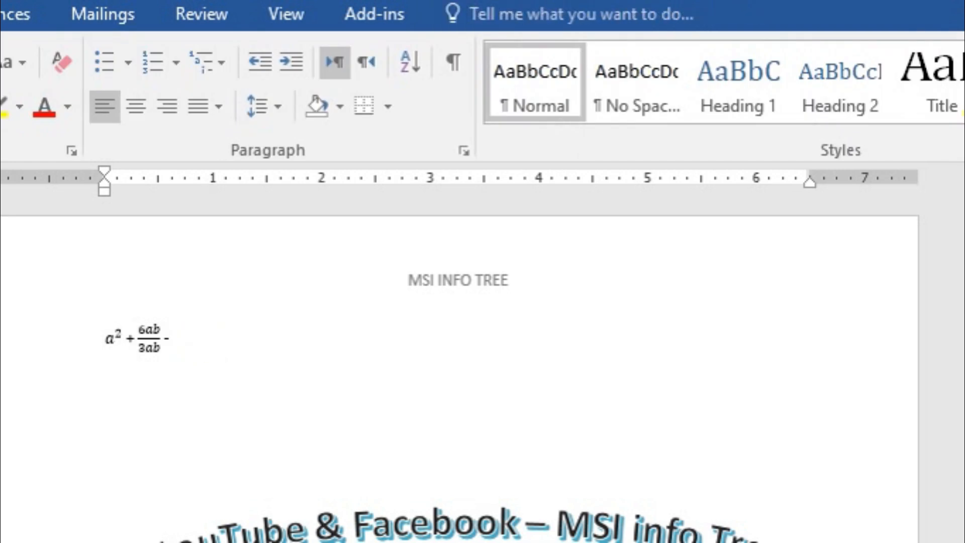
Insert an equation after the minus sign with a square root containing 7abc
key("alt+equal")
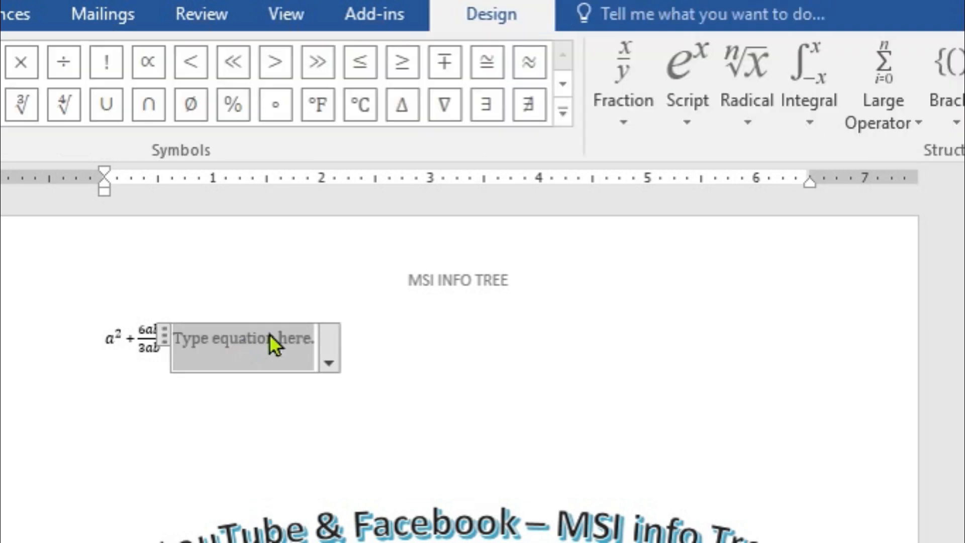
left_click(760, 130)
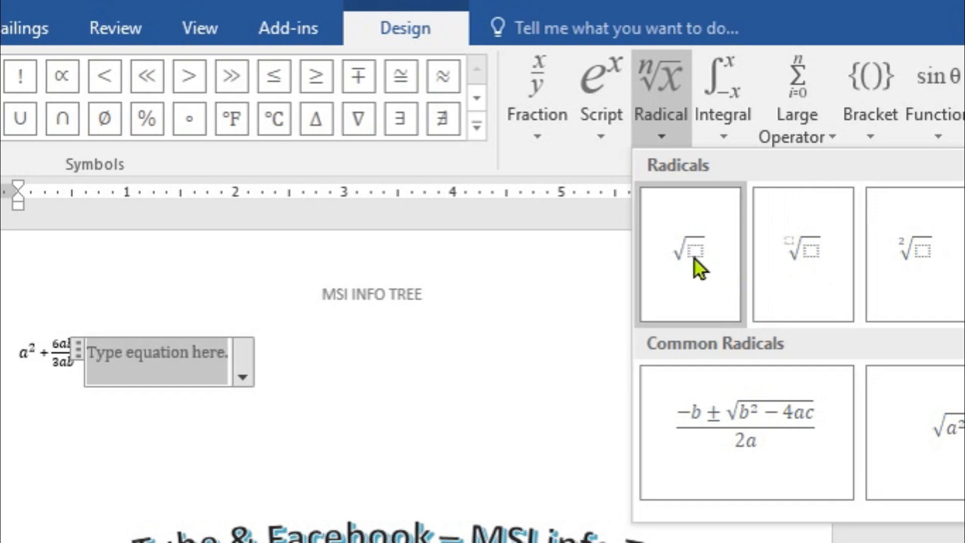
left_click(692, 257)
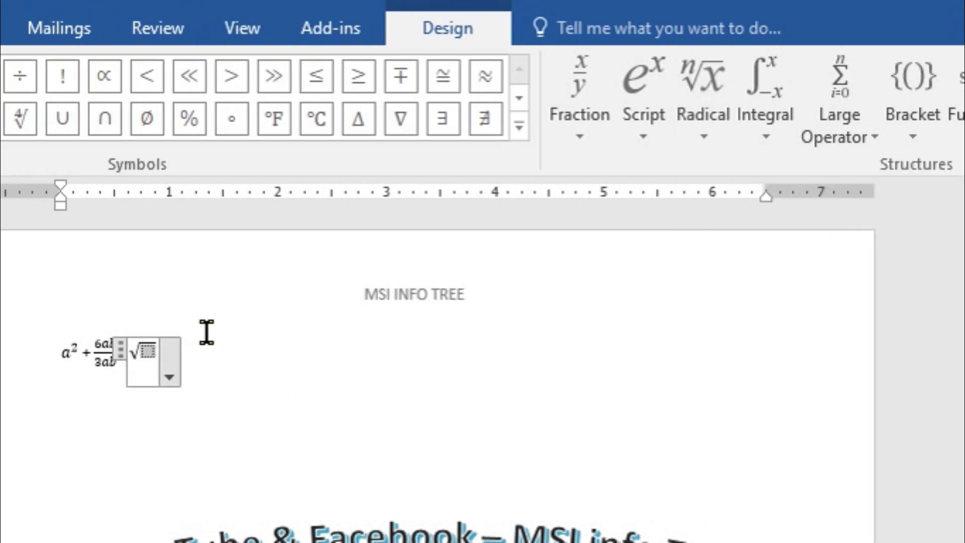
type("7abc")
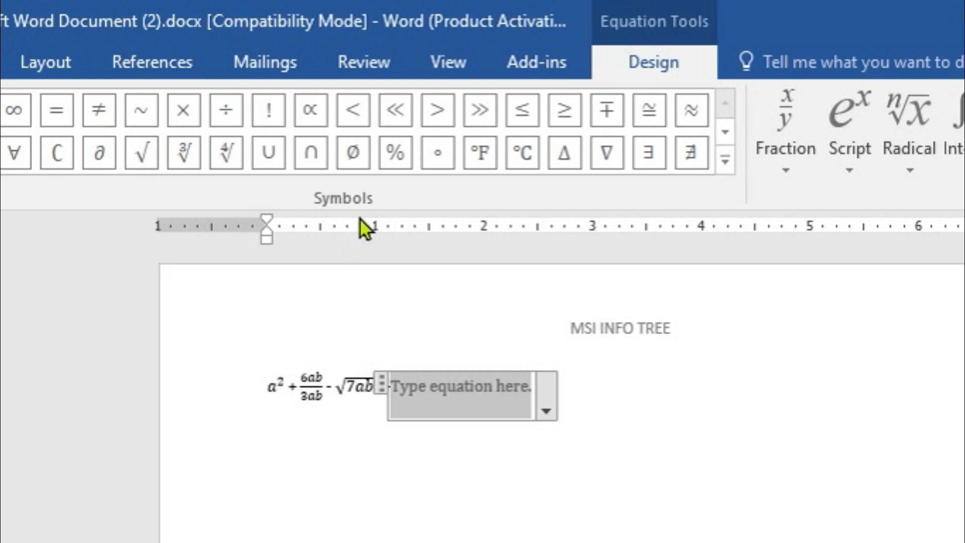
Add the basic math √ symbol followed by a in the new equation at the end of the expression
left_click(725, 160)
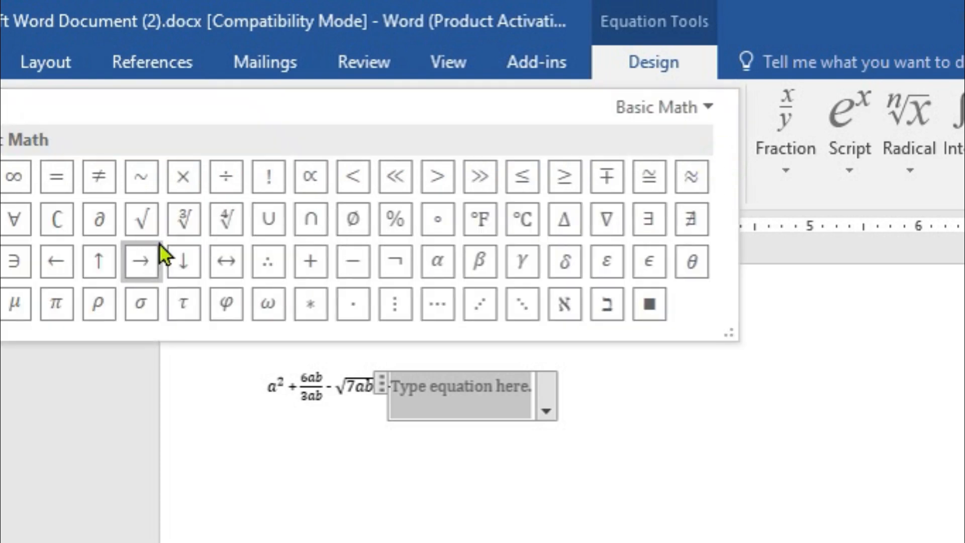
left_click(148, 227)
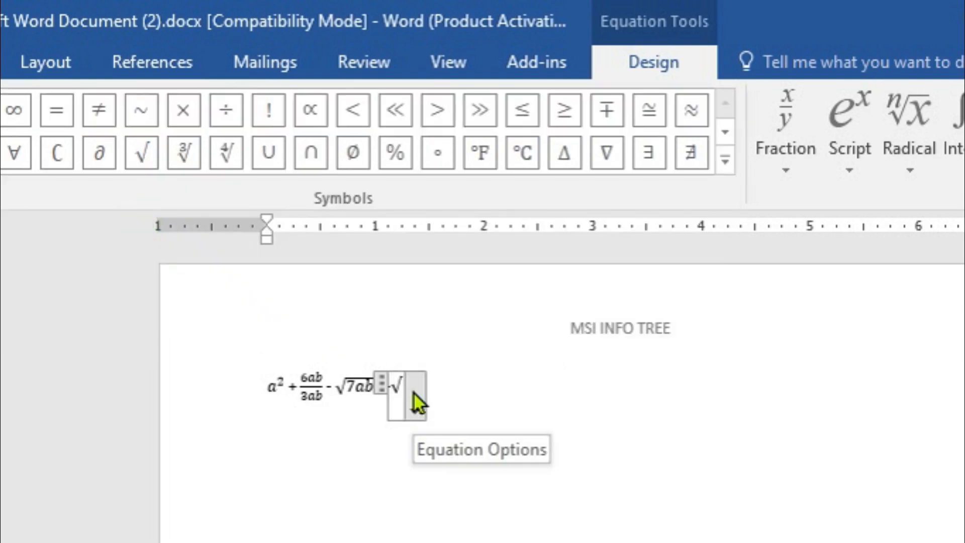
type("a")
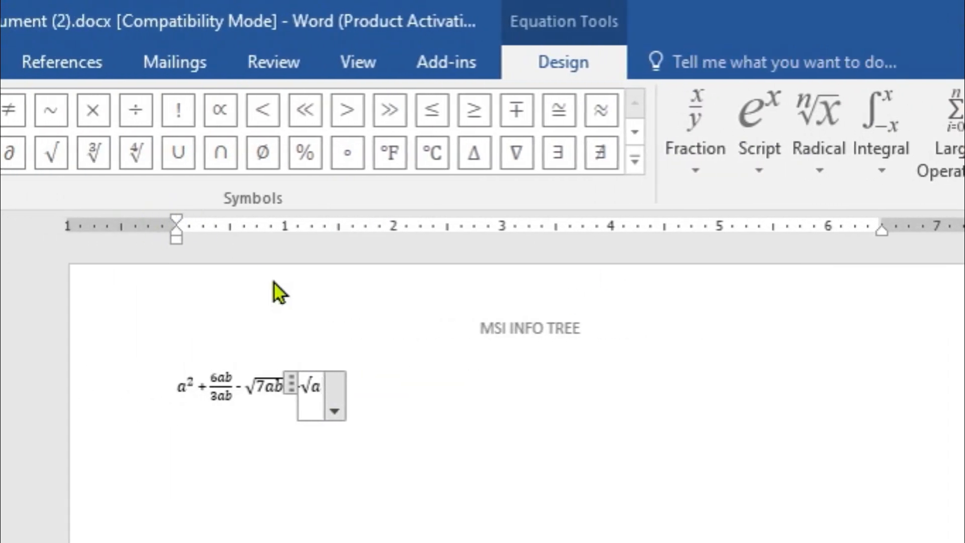
Delete the whole expression, and view the gallery of built-in equations together with its additional equation options
left_click_drag(401, 404, 185, 412)
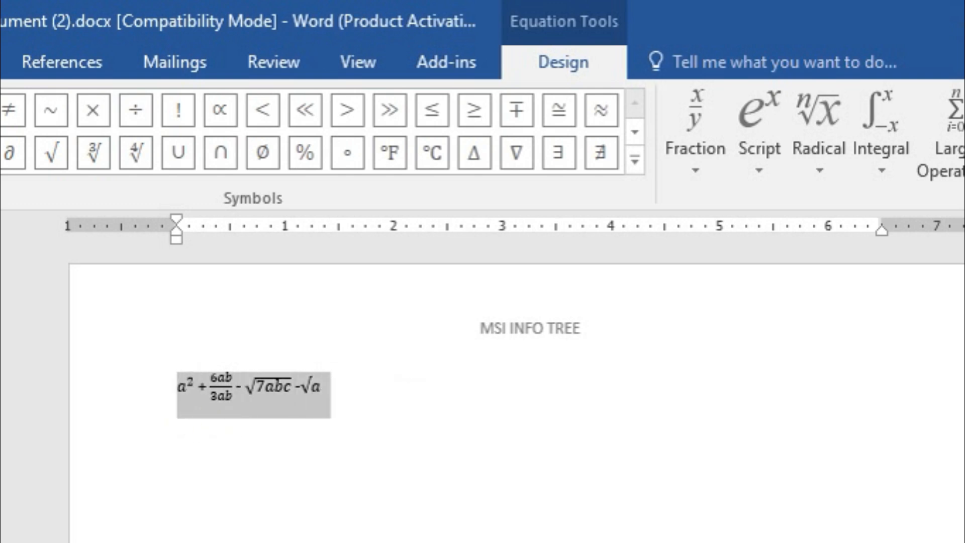
key("Delete")
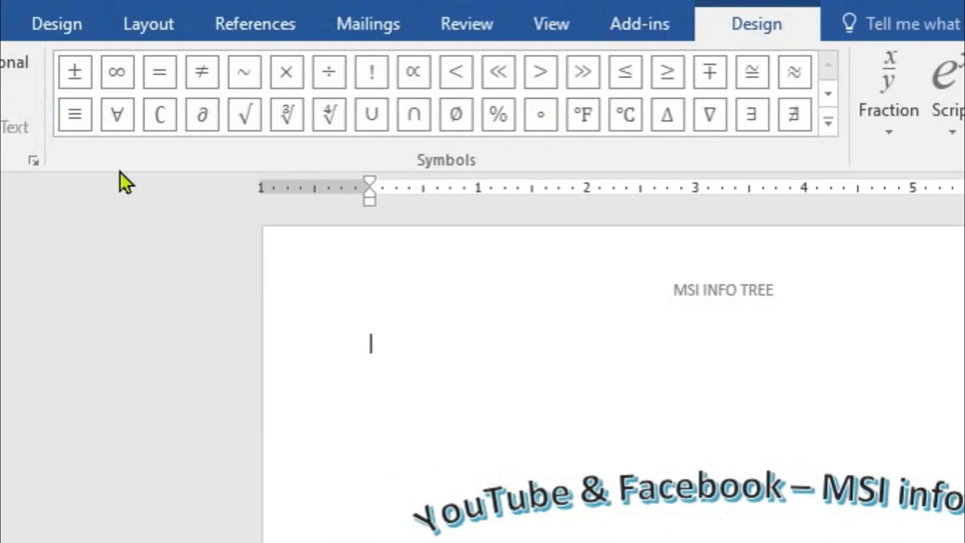
left_click(50, 126)
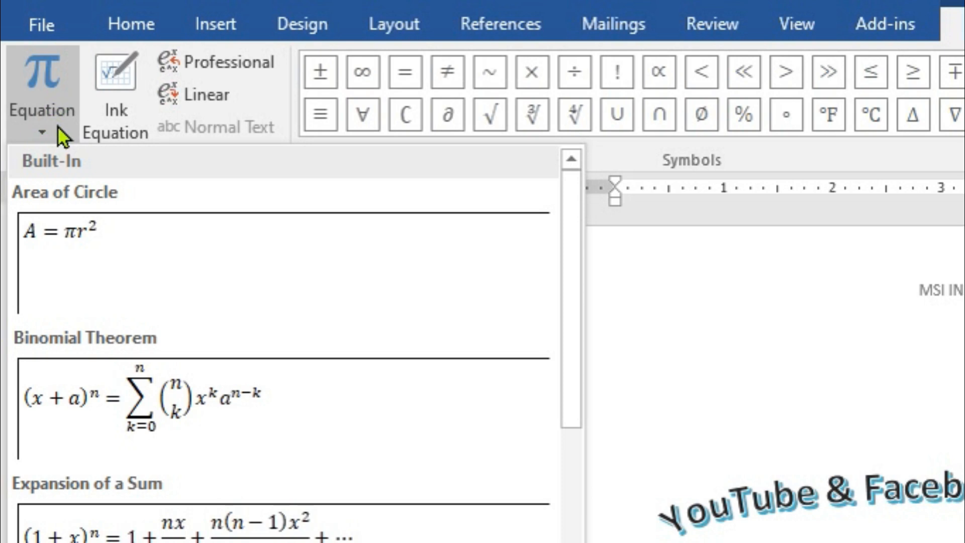
left_click(57, 126)
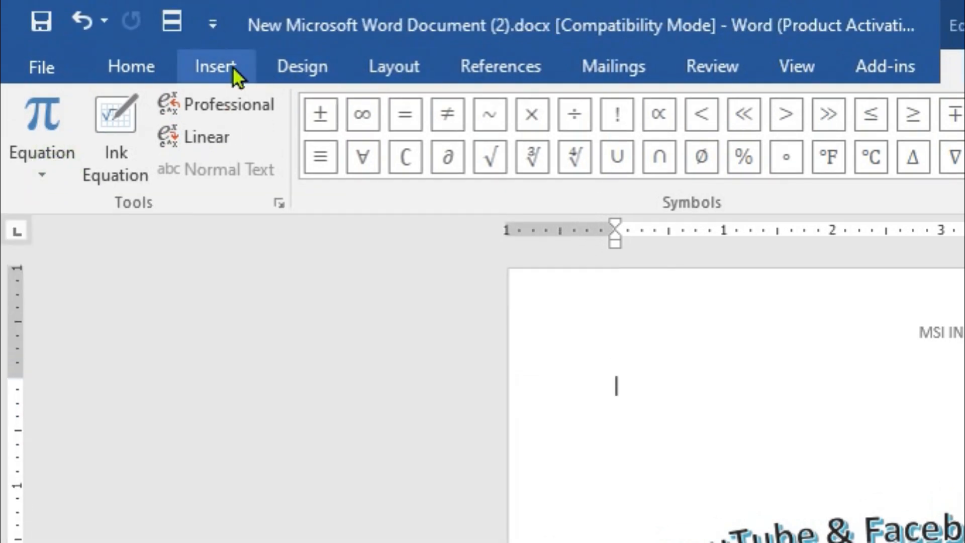
left_click(233, 66)
left_click(841, 108)
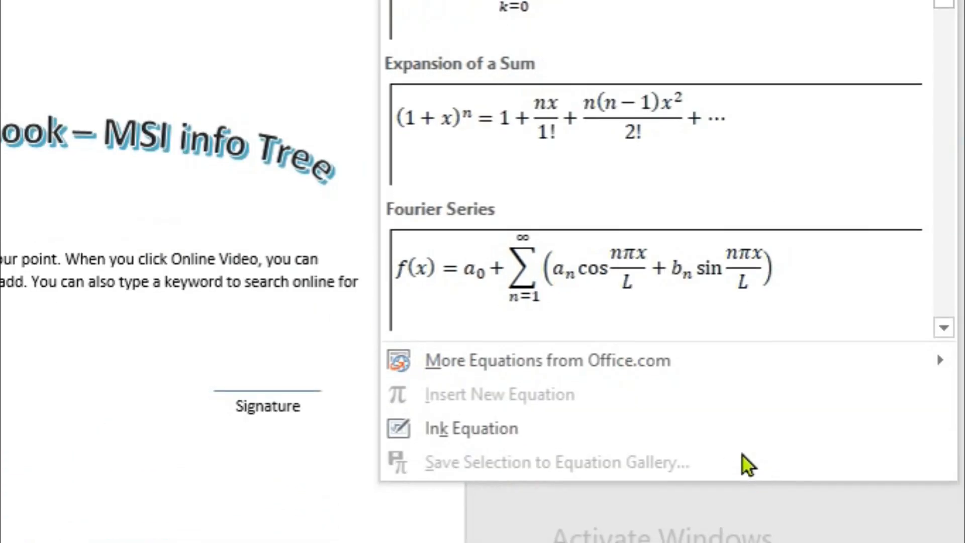
mouse_move(533, 375)
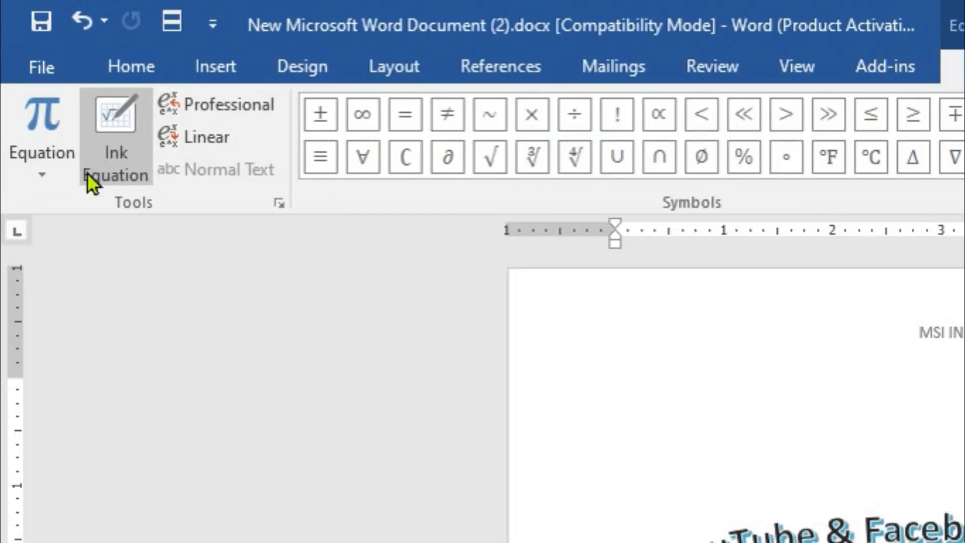
Handwrite √3 with Ink Equation and insert it into the document
left_click(122, 184)
left_click_drag(764, 269, 227, 166)
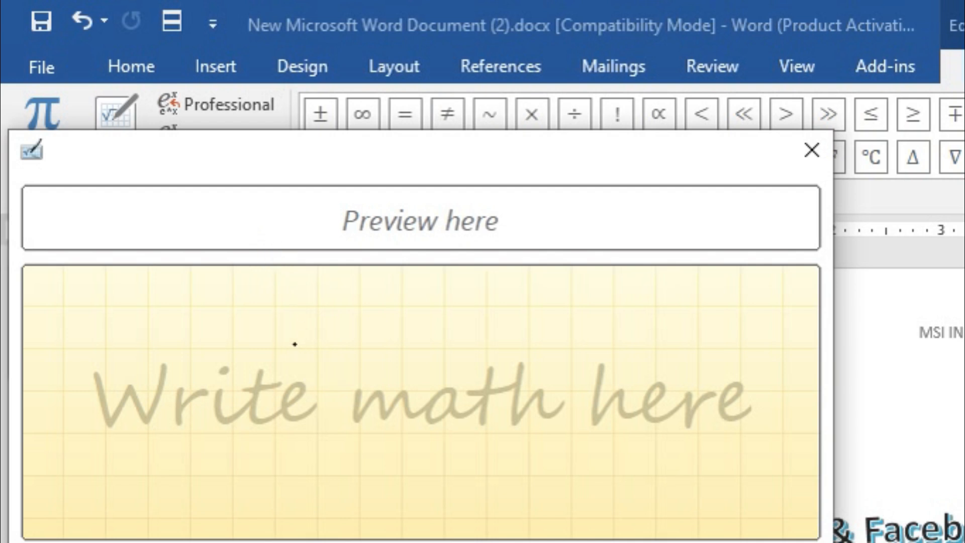
left_click_drag(291, 340, 310, 378)
mouse_move(317, 309)
left_mouse_down()
mouse_move(433, 314)
mouse_move(370, 366)
left_mouse_up()
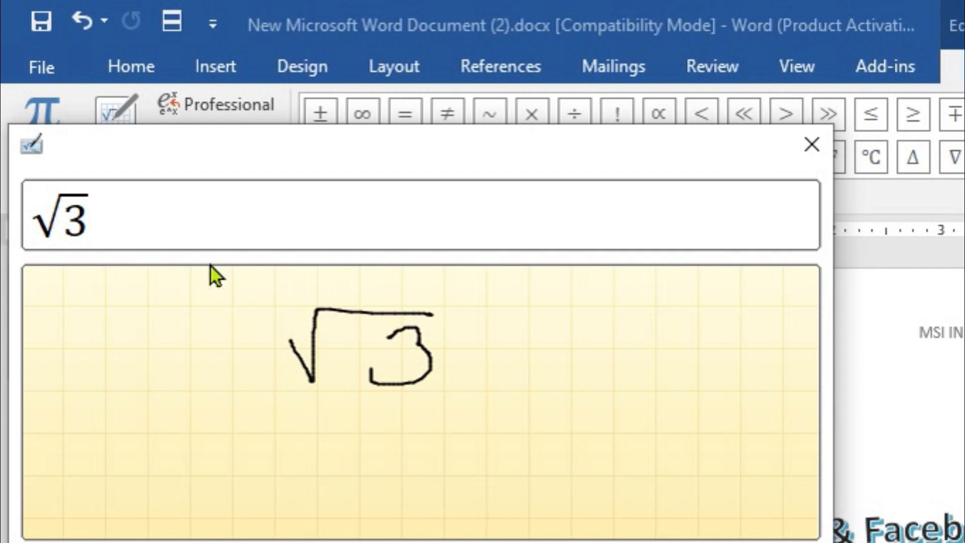
mouse_move(702, 146)
left_mouse_down()
mouse_move(832, 351)
mouse_move(834, 407)
mouse_move(811, 388)
mouse_move(805, 342)
left_mouse_up()
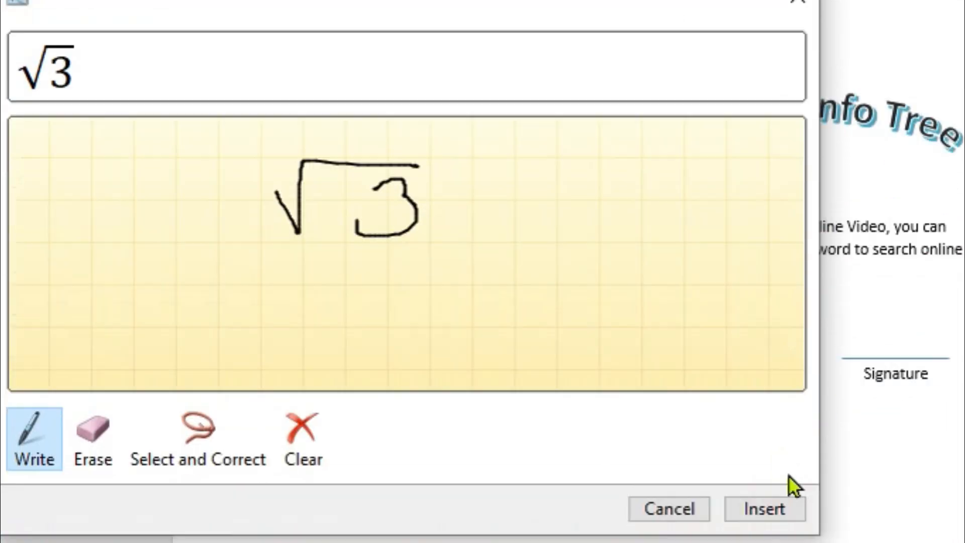
left_click(768, 461)
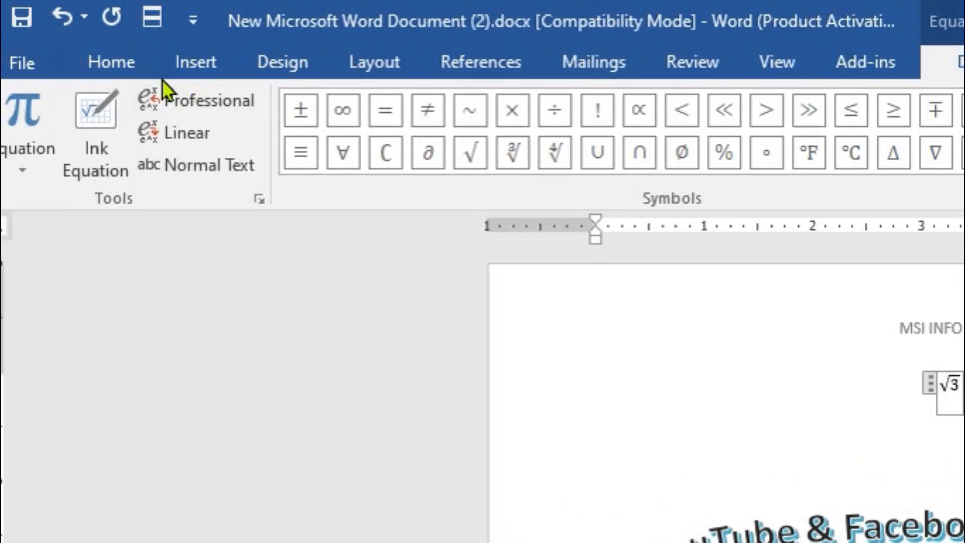
View the built-in equation gallery again, and undo the insertion of the handwritten √3 equation
left_click(8, 22)
left_click(964, 56)
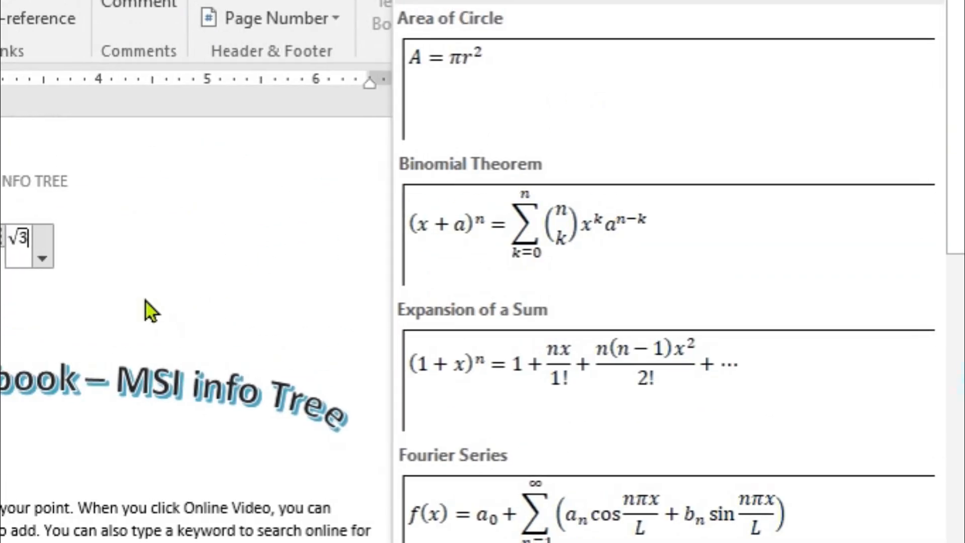
left_click(70, 265)
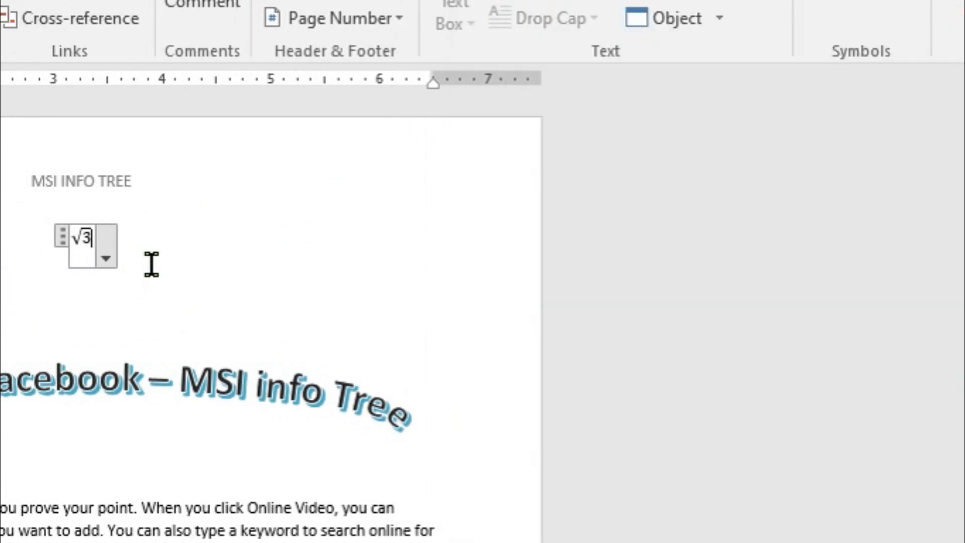
key("ctrl+z")
Insert a new blank equation, and browse the additional equations from Office.com
key("alt+equal")
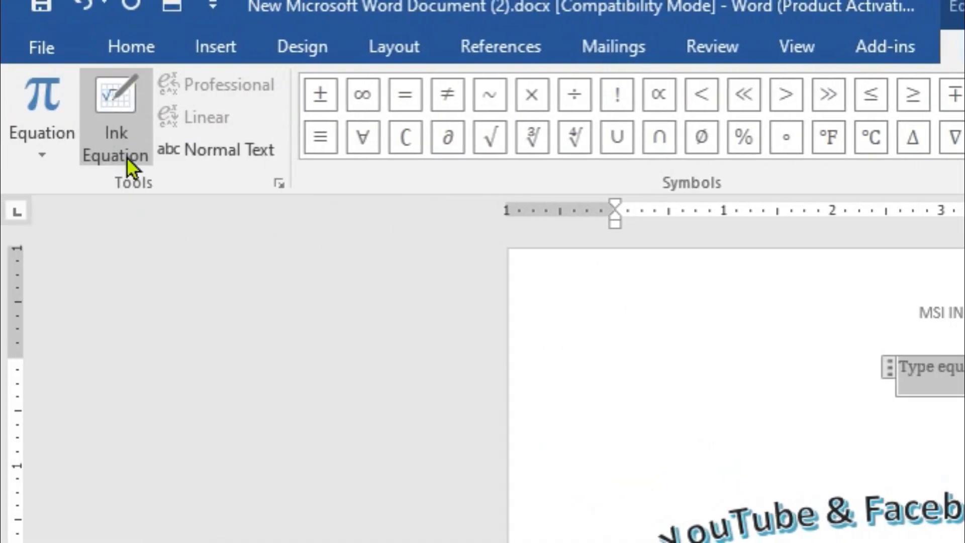
left_click(30, 157)
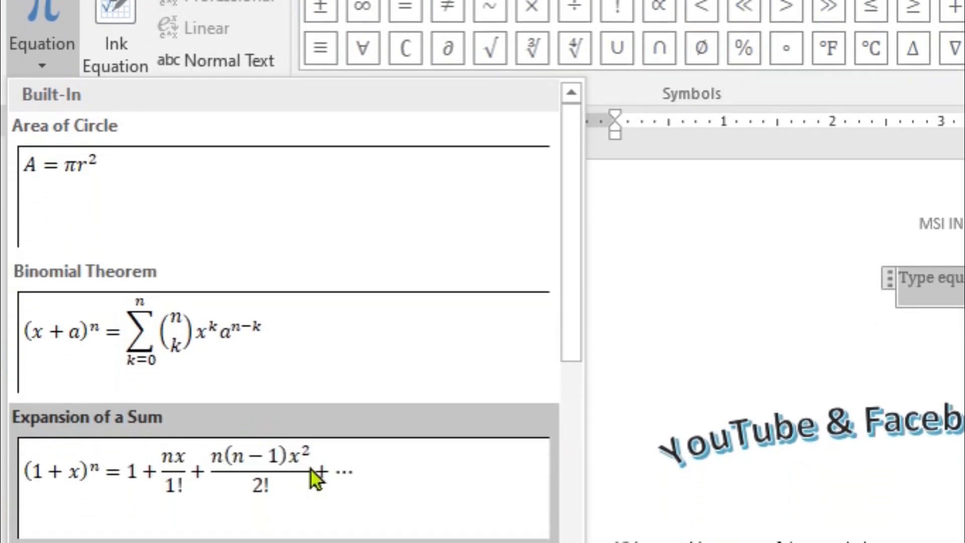
mouse_move(166, 427)
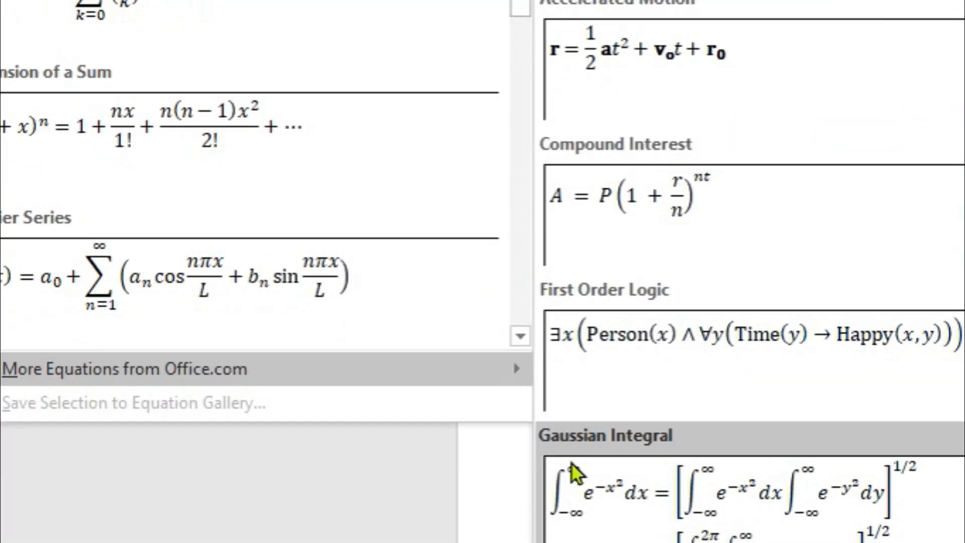